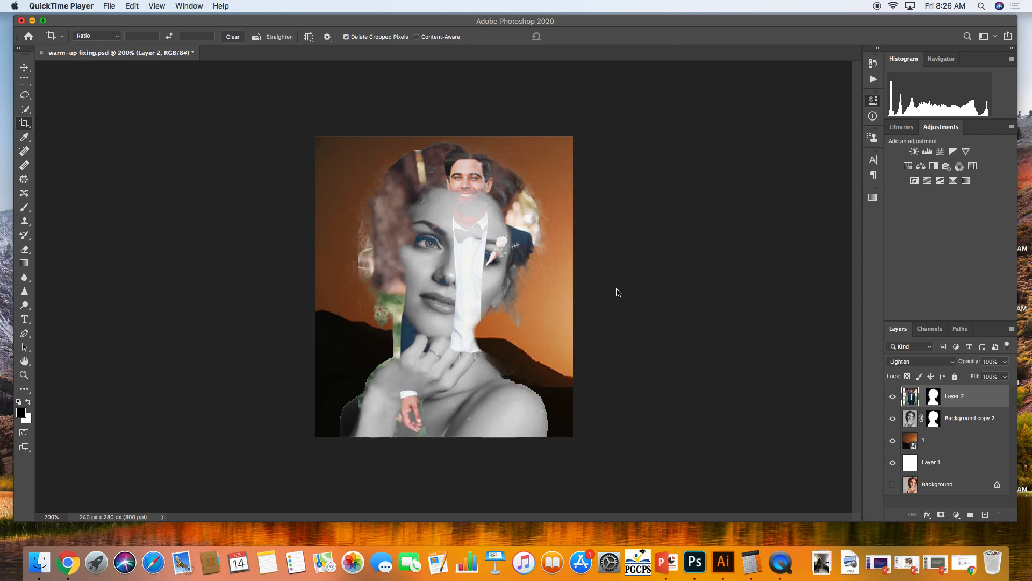
Compare the composite with and without the Background copy 2 portrait layer by toggling its visibility
left_click(891, 419)
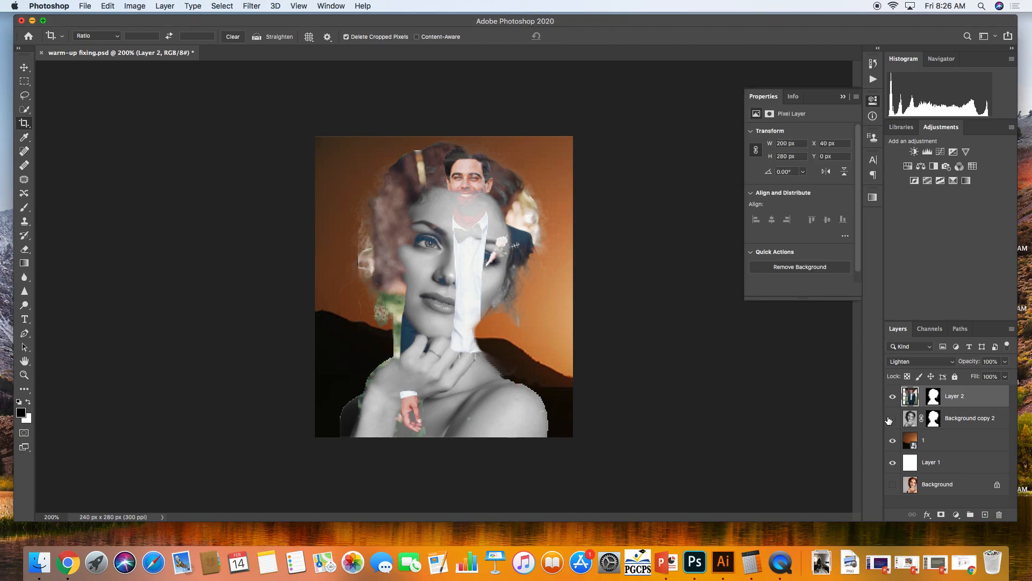
left_click(891, 419)
left_click(890, 419)
left_click(891, 419)
left_click(890, 419)
left_click(890, 419)
left_click(892, 420)
left_click(891, 420)
Inspect the layer masks on Background copy 2 and Layer 2
left_click(934, 417)
key("alt+bracketright")
key("alt+bracketleft")
key("alt+bracketright")
left_click(935, 416)
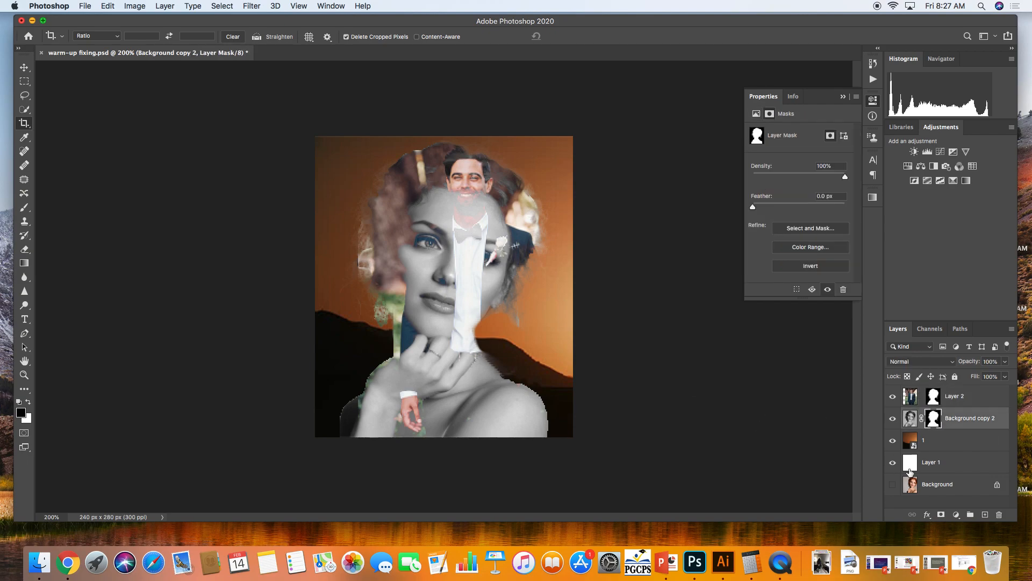
Switch to the PowerPoint presentation to review the before-and-after comparison on slide 8, and return to Photoshop
left_click(944, 559)
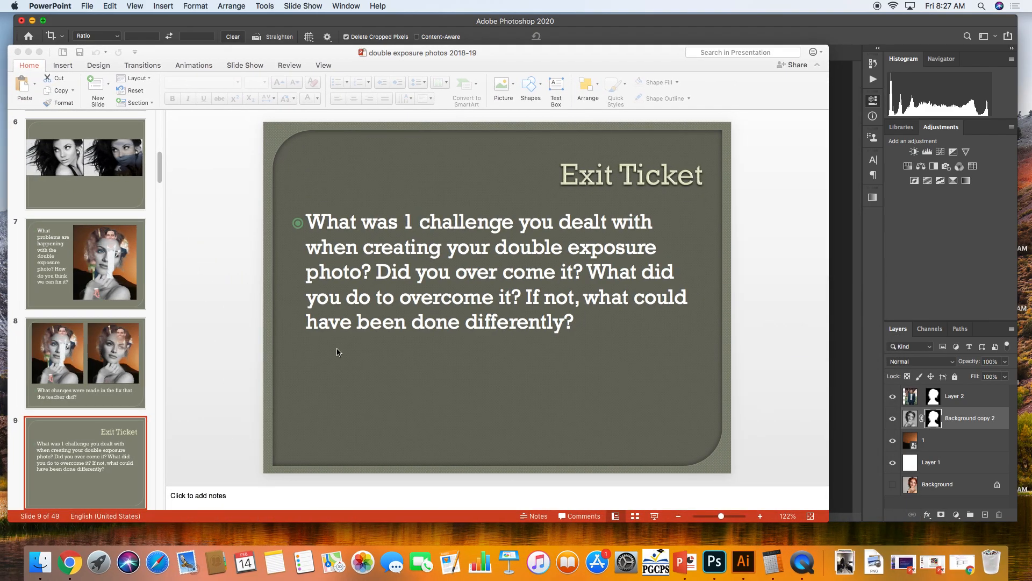
scroll(86, 309, "down", 3)
left_click(90, 199)
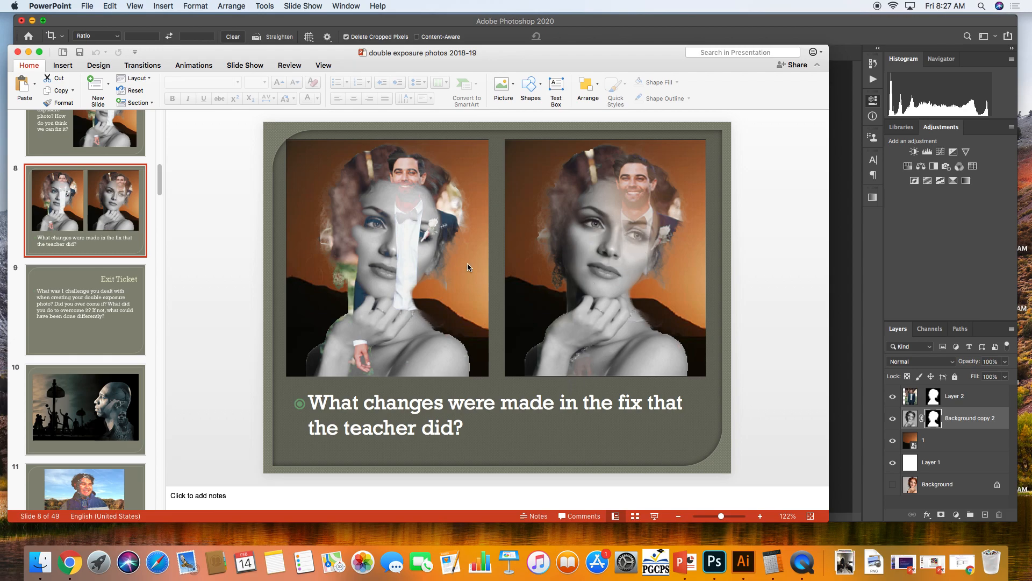
left_click(951, 290)
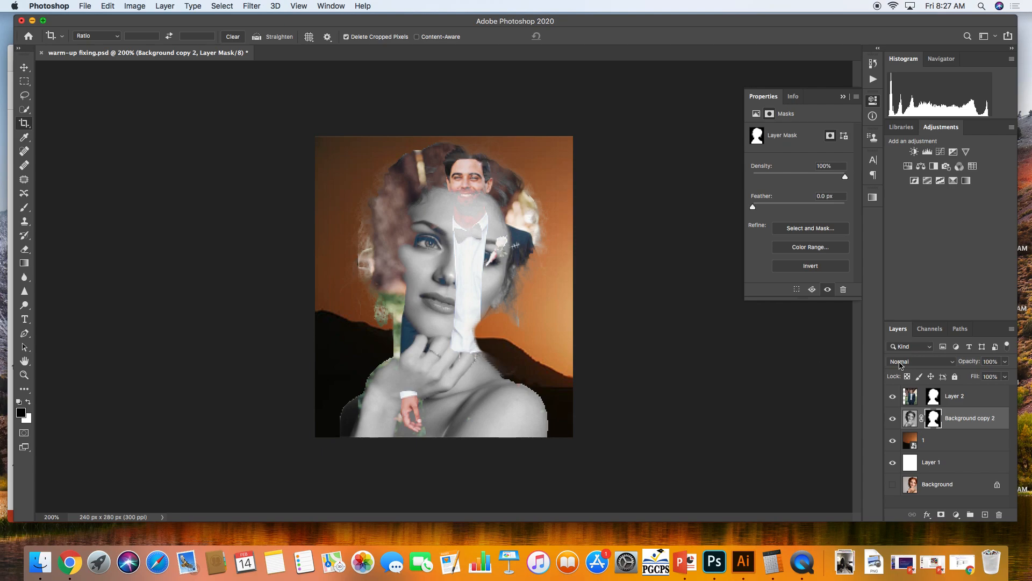
Paint black on Layer 2's mask with a soft 100 px brush at 15% opacity to hide the man's shirt over the woman's face and neck
left_click(893, 397)
left_click(893, 396)
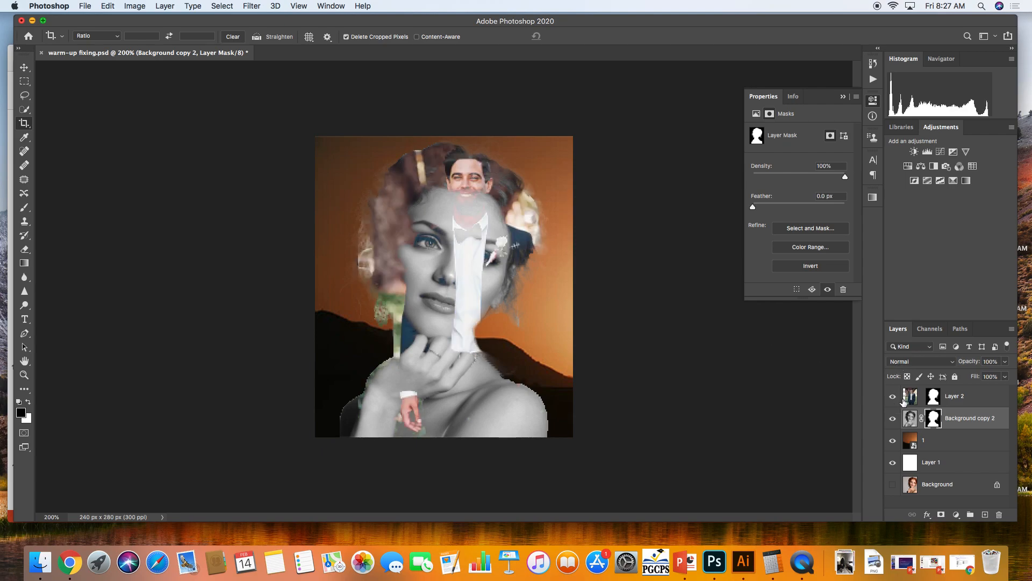
left_click(932, 398)
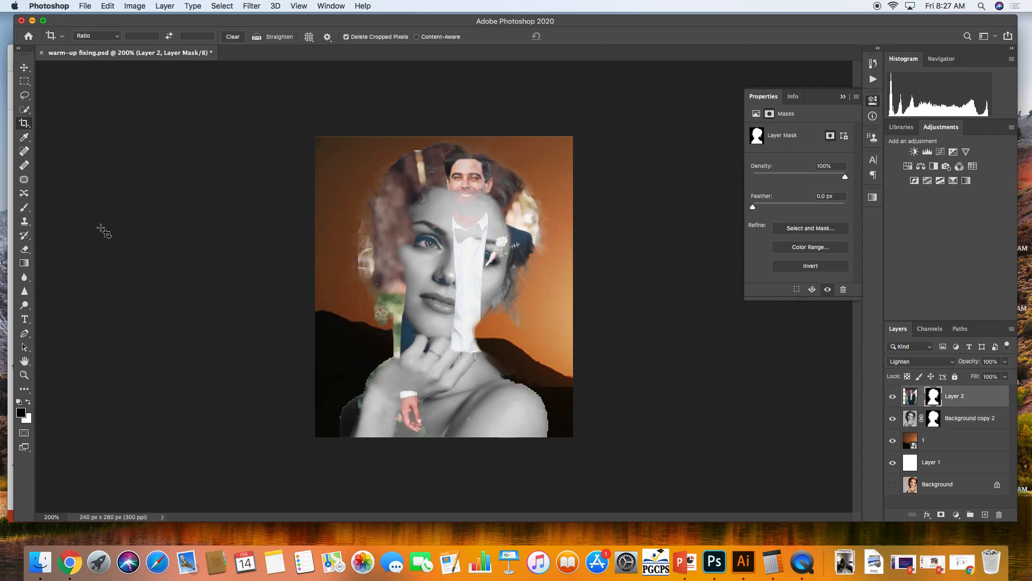
left_click(24, 208)
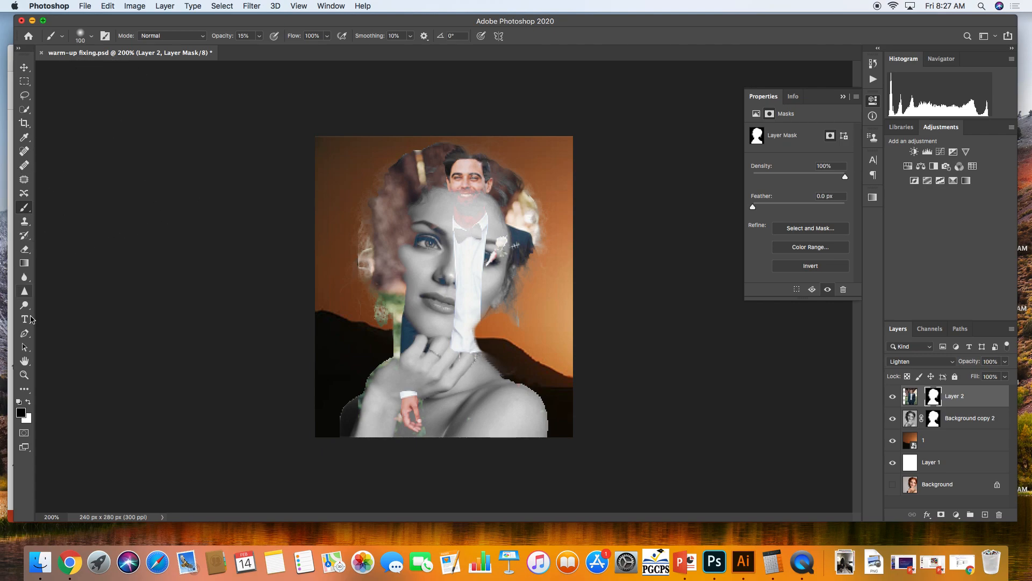
left_click(84, 35)
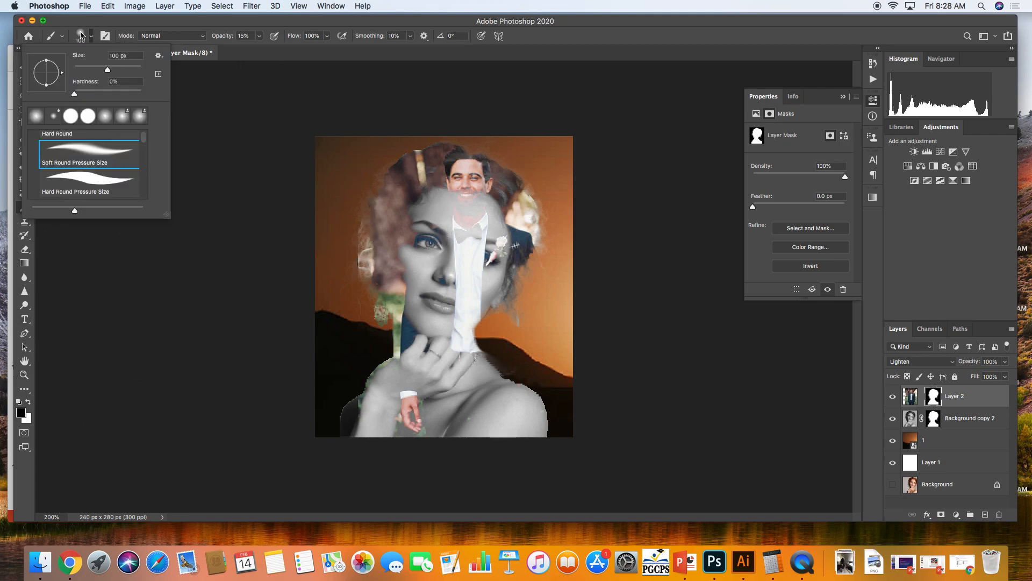
left_click(86, 37)
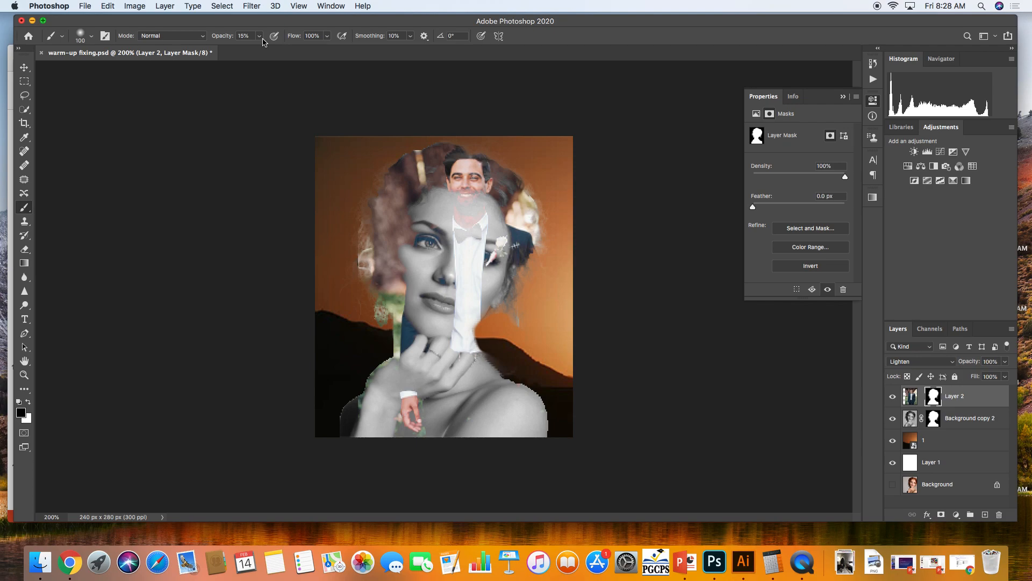
left_click(260, 37)
left_click_drag(263, 49, 260, 49)
mouse_move(469, 238)
left_mouse_down()
mouse_move(449, 279)
mouse_move(461, 335)
mouse_move(454, 263)
mouse_move(445, 244)
mouse_move(440, 262)
mouse_move(431, 254)
mouse_move(447, 256)
mouse_move(451, 244)
mouse_move(443, 256)
mouse_move(463, 257)
mouse_move(459, 249)
mouse_move(456, 333)
mouse_move(463, 304)
mouse_move(463, 338)
mouse_move(461, 293)
mouse_move(472, 338)
mouse_move(454, 301)
mouse_move(453, 253)
mouse_move(445, 295)
left_mouse_up()
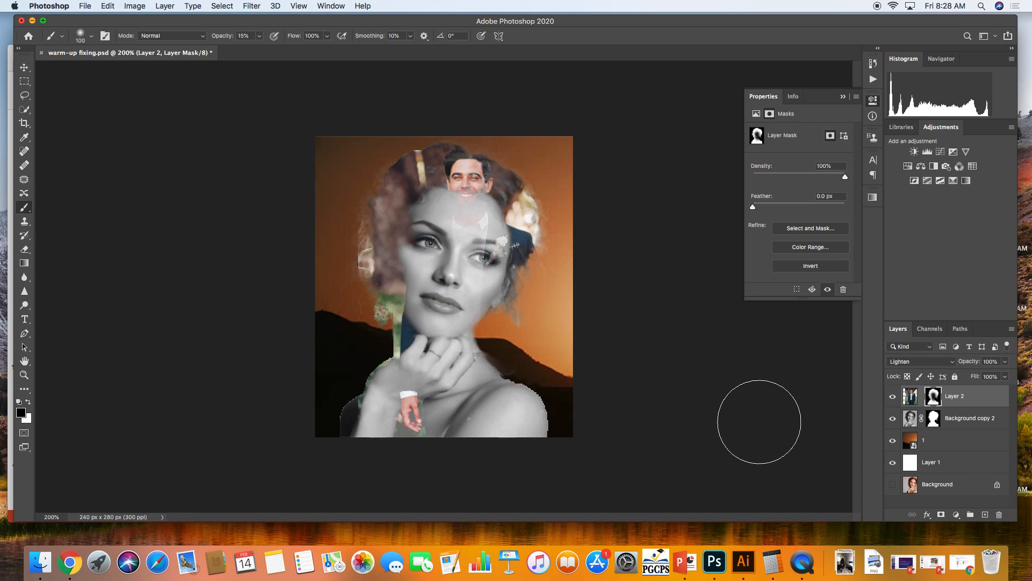
Move the Layer 2 photo about 13 px to the right without moving its mask
left_click(911, 400)
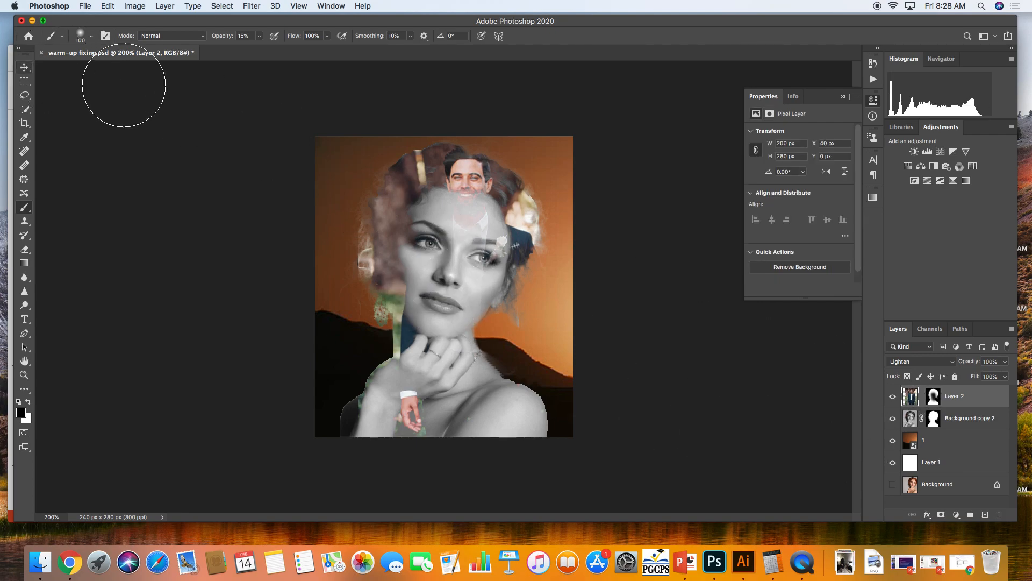
left_click(922, 397)
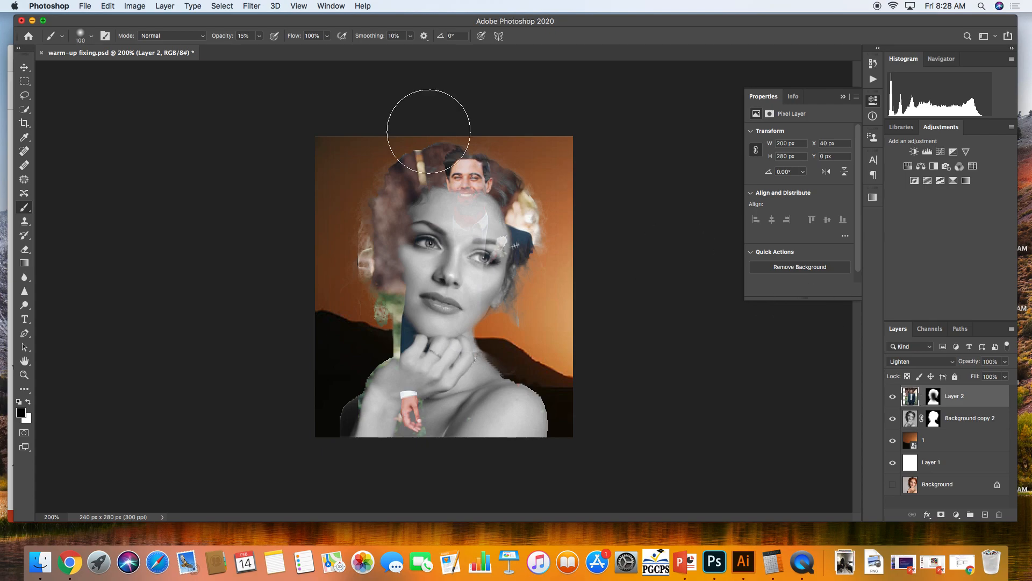
left_click(24, 68)
left_click_drag(435, 233, 439, 241)
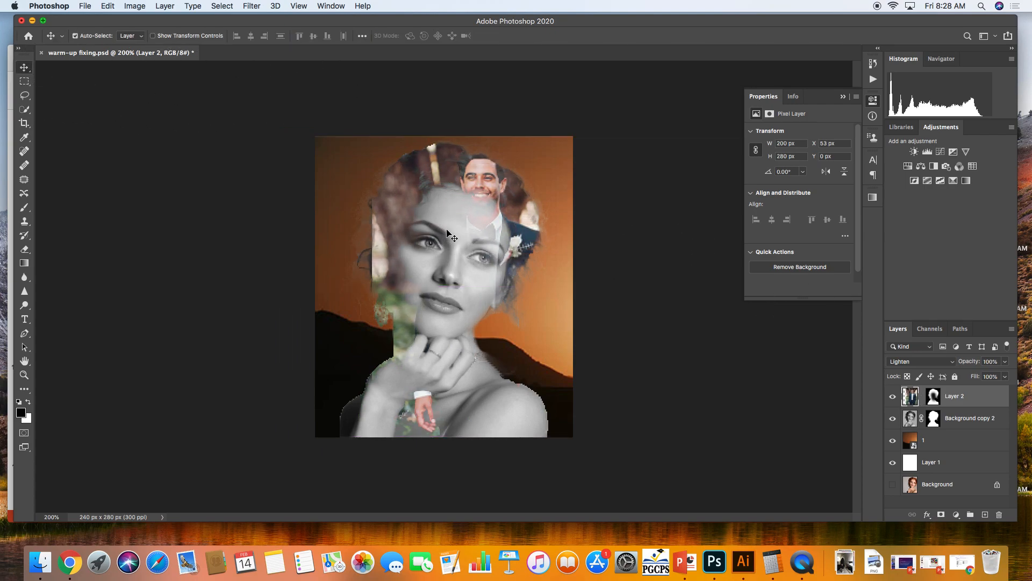
Scale up the Layer 2 photo to about 258 × 324 px and reposition it so the man's face fills more of the hair
key("super+t")
left_click_drag(372, 439, 317, 482)
left_click_drag(383, 400, 406, 378)
key("Return")
Enlarge the Layer 2 photo further to about 272 × 342 px and adjust its position
key("ctrl+t")
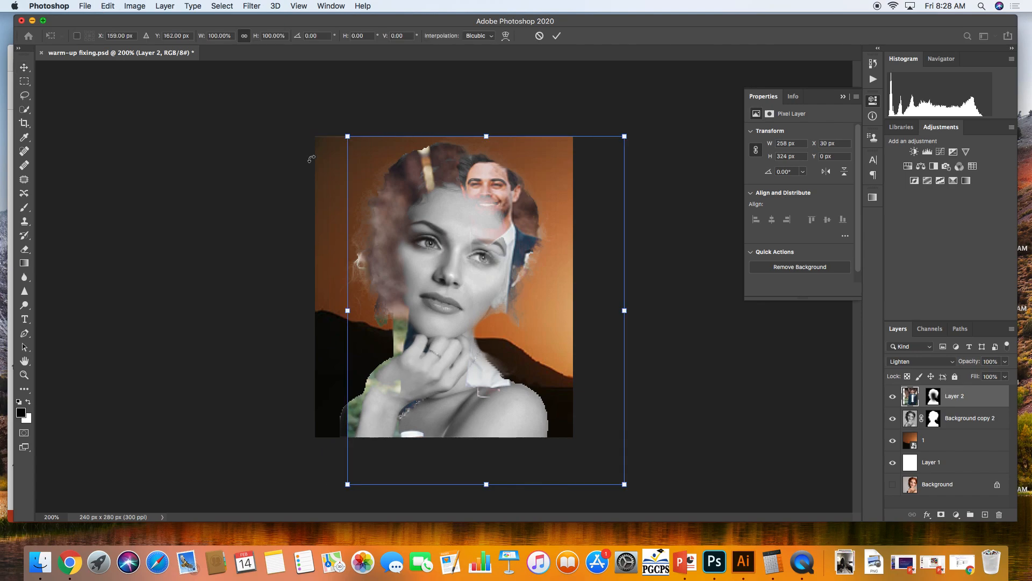
left_click_drag(346, 133, 331, 112)
left_click_drag(402, 194, 409, 212)
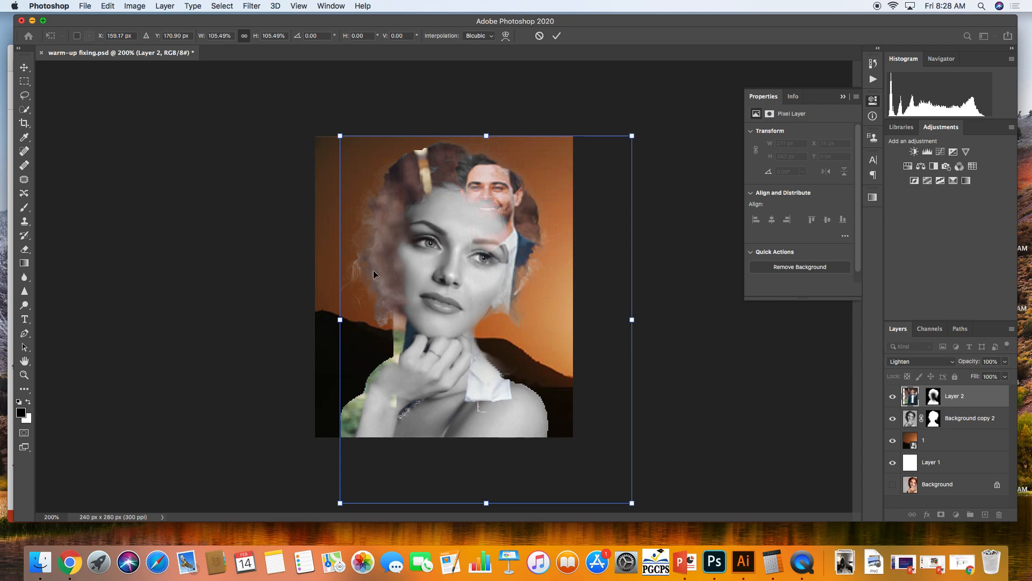
left_click_drag(378, 307, 383, 310)
key("Return")
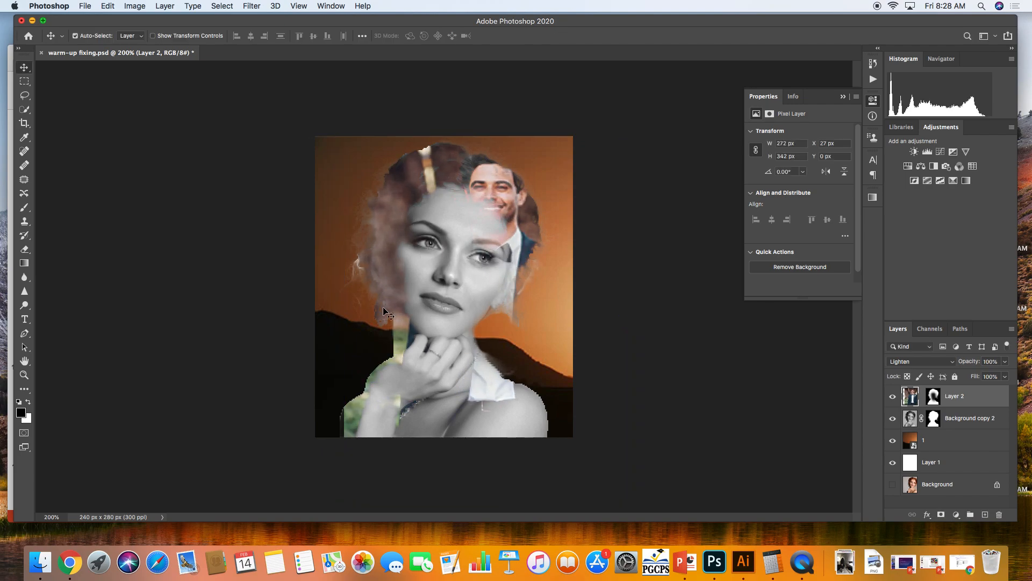
Paint black on Layer 2's mask to hide the shirt remnant on the woman's shoulder and the greenery over her arm
left_click(934, 396)
left_click(24, 207)
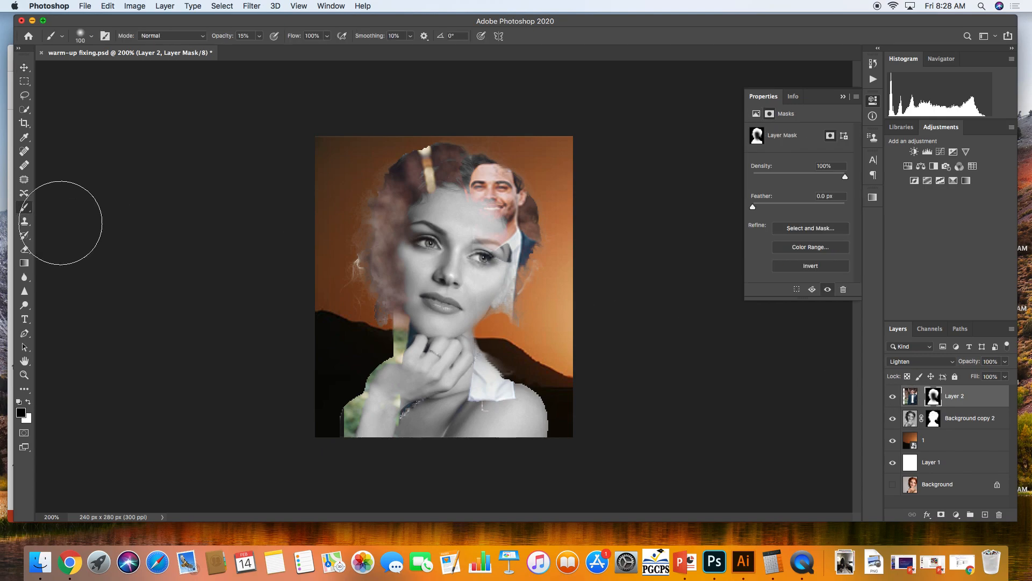
mouse_move(499, 402)
left_mouse_down()
mouse_move(477, 370)
mouse_move(508, 399)
mouse_move(483, 374)
mouse_move(493, 402)
mouse_move(483, 378)
mouse_move(511, 390)
left_mouse_up()
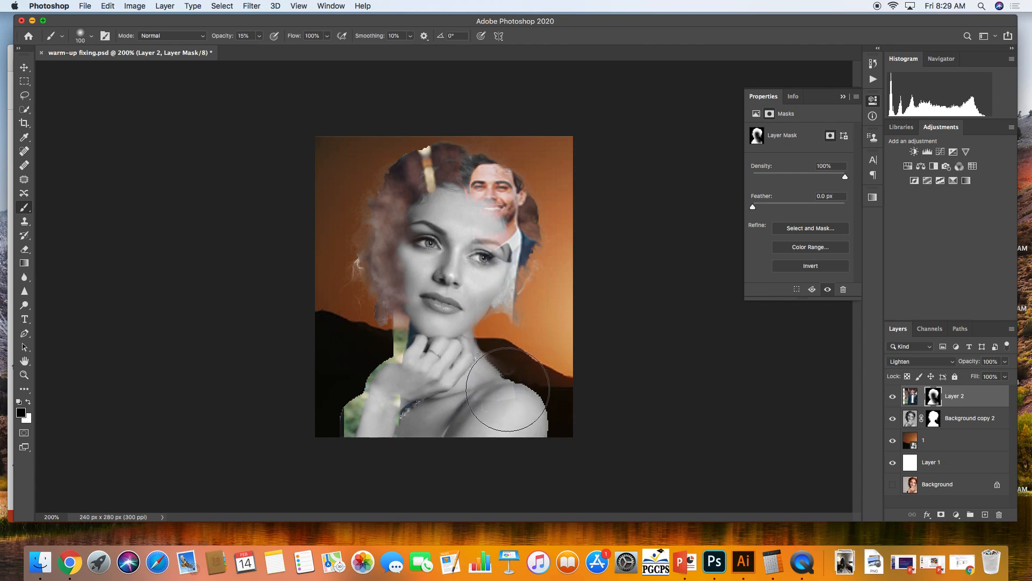
mouse_move(391, 424)
left_mouse_down()
mouse_move(366, 423)
mouse_move(412, 368)
mouse_move(404, 356)
mouse_move(339, 436)
mouse_move(366, 434)
mouse_move(333, 444)
mouse_move(406, 395)
mouse_move(380, 408)
mouse_move(407, 411)
mouse_move(402, 421)
mouse_move(367, 440)
mouse_move(347, 473)
mouse_move(566, 430)
mouse_move(424, 391)
mouse_move(381, 405)
left_mouse_up()
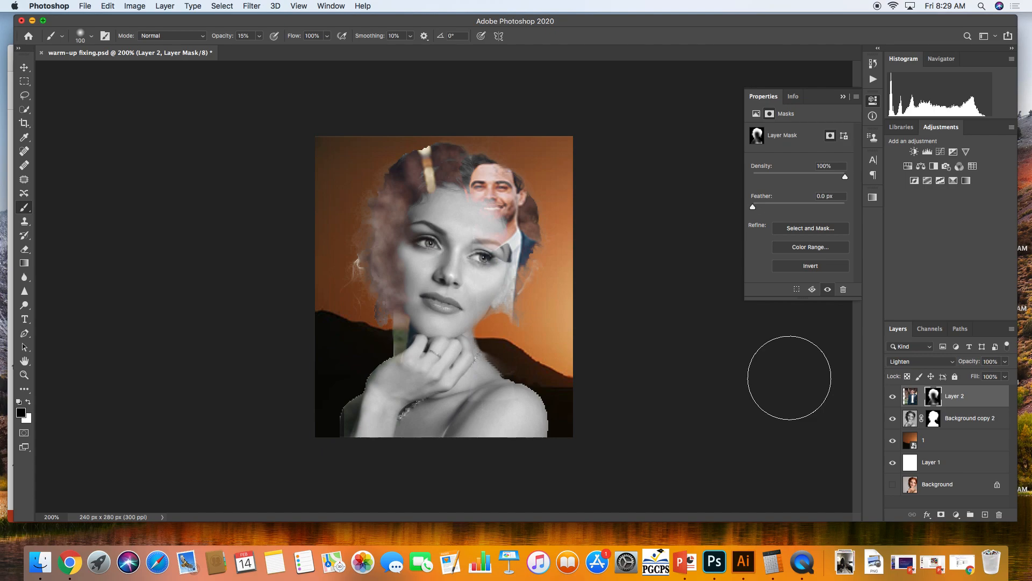
Toggle the Background copy 2 layer's visibility and compare its mask with Layer 2's painted mask
left_click(891, 418)
left_click(892, 418)
left_click(891, 418)
left_click(891, 418)
left_click(935, 423)
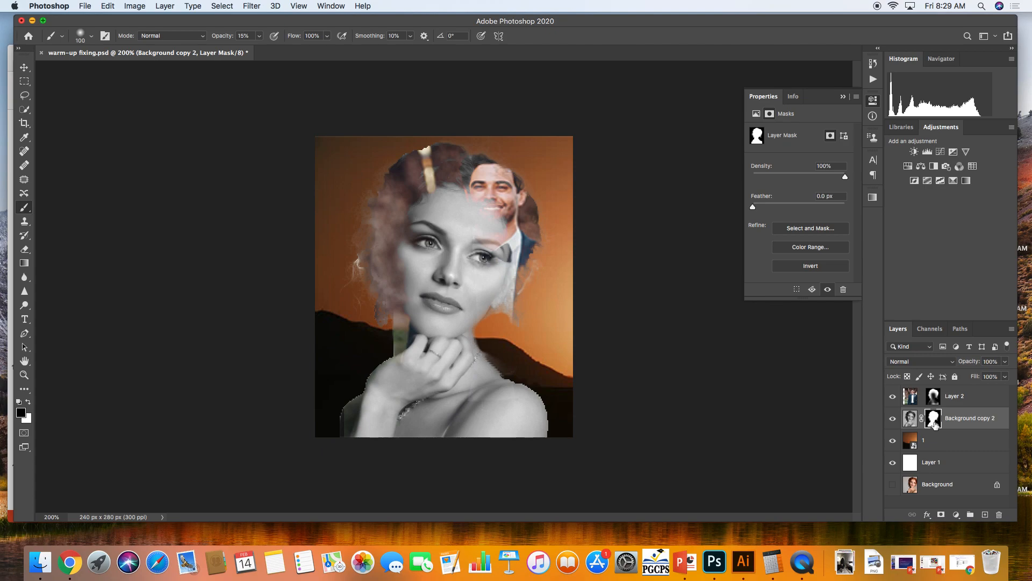
left_click(936, 400)
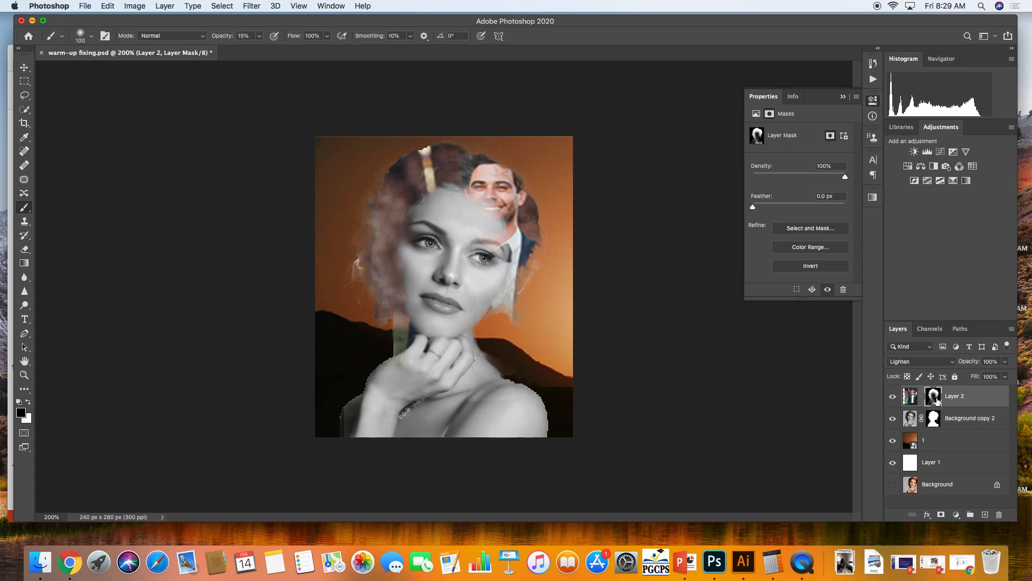
Duplicate the Background copy 2 layer as Background copy 3 and place the duplicate beneath the original
left_click(914, 422)
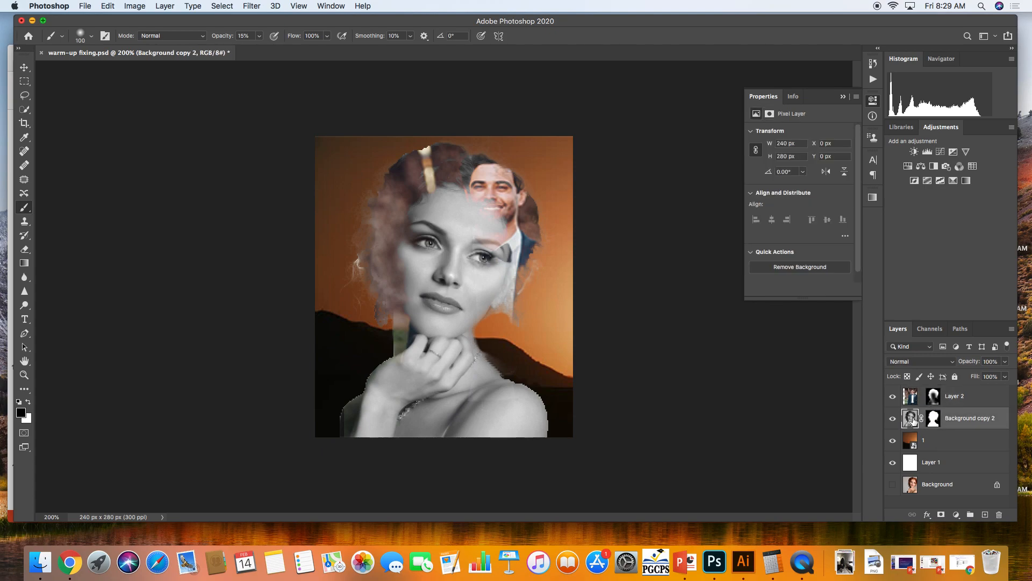
right_click(949, 423)
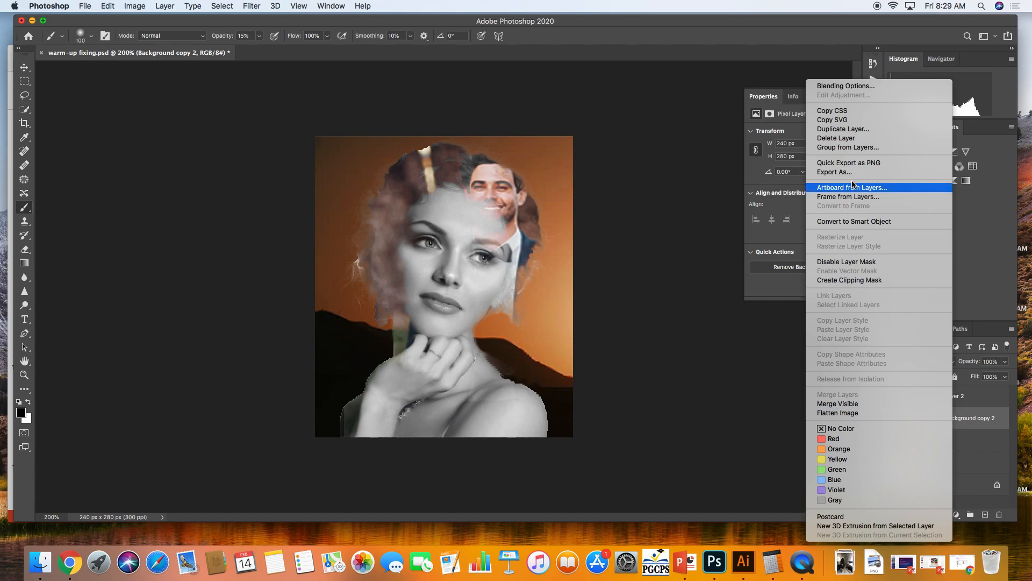
left_click(843, 129)
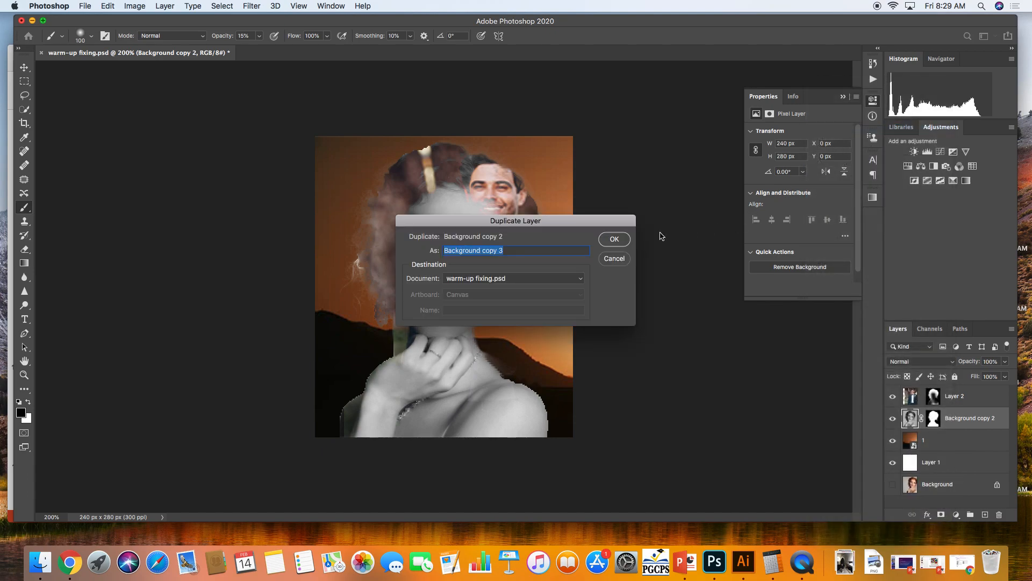
left_click(618, 240)
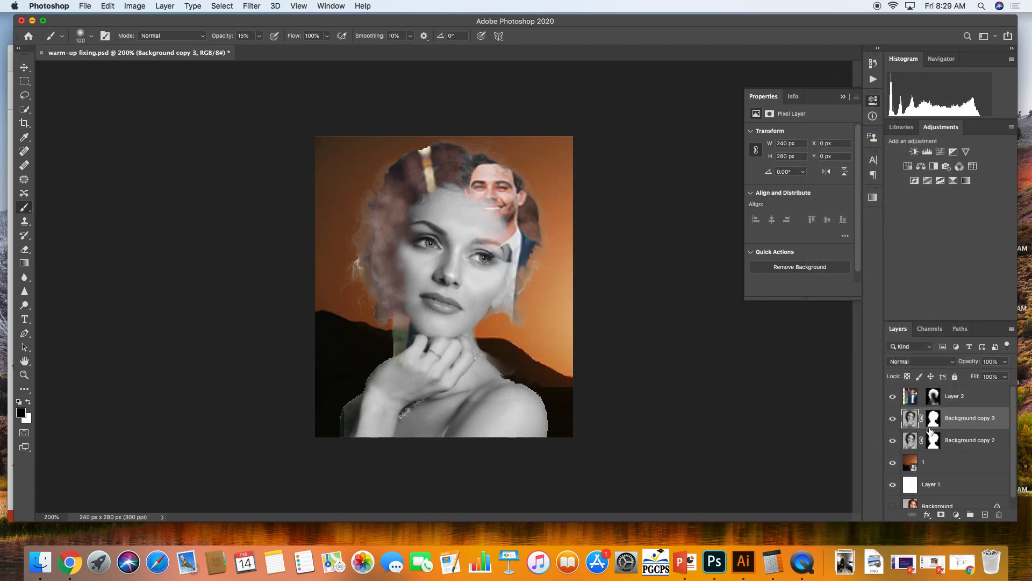
left_click_drag(911, 425, 914, 454)
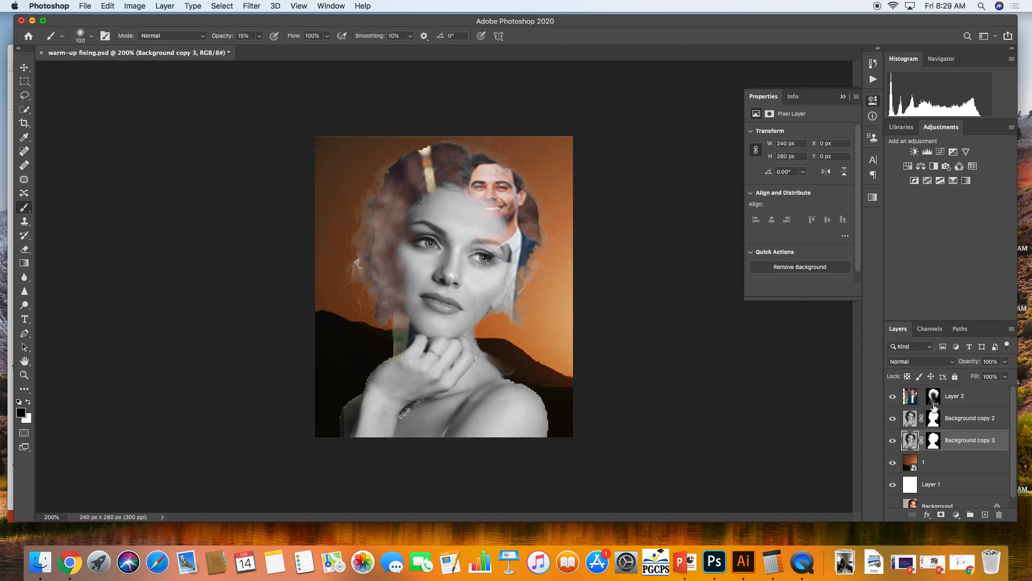
Replace Layer 2's painted mask with the unpainted mask from Background copy 3, and delete that duplicate layer
left_click_drag(934, 400, 1001, 518)
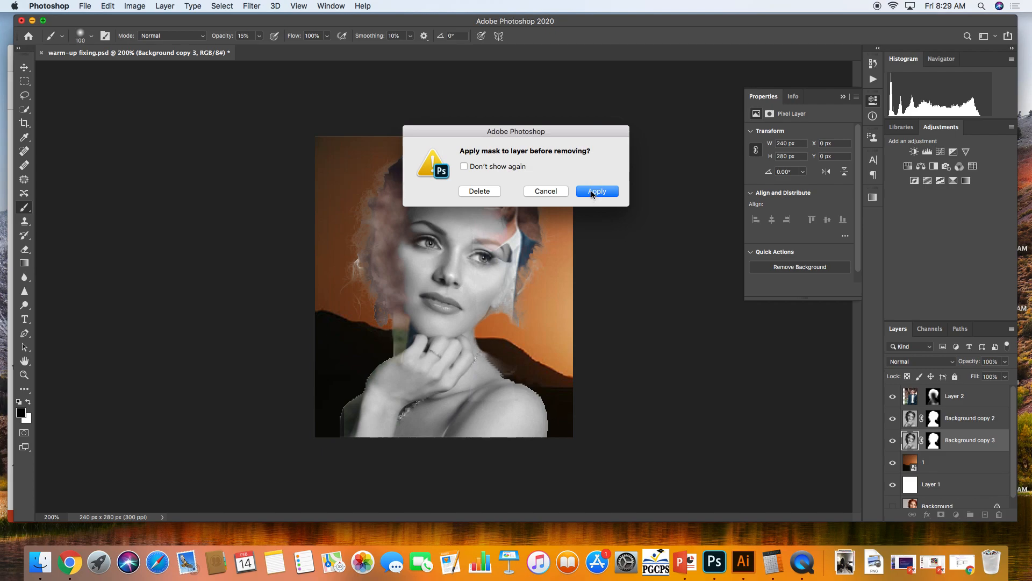
left_click(593, 194)
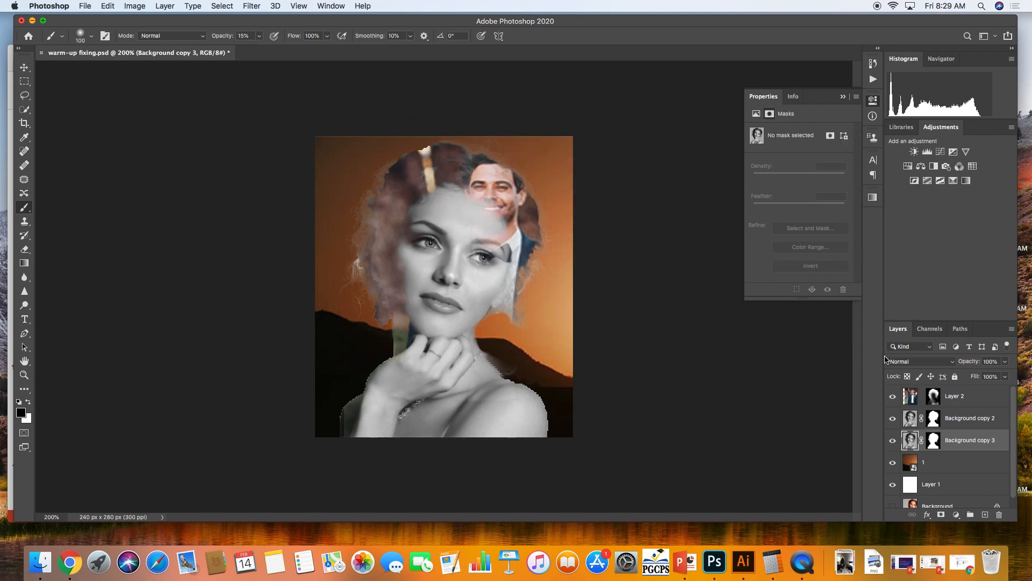
left_click(934, 397)
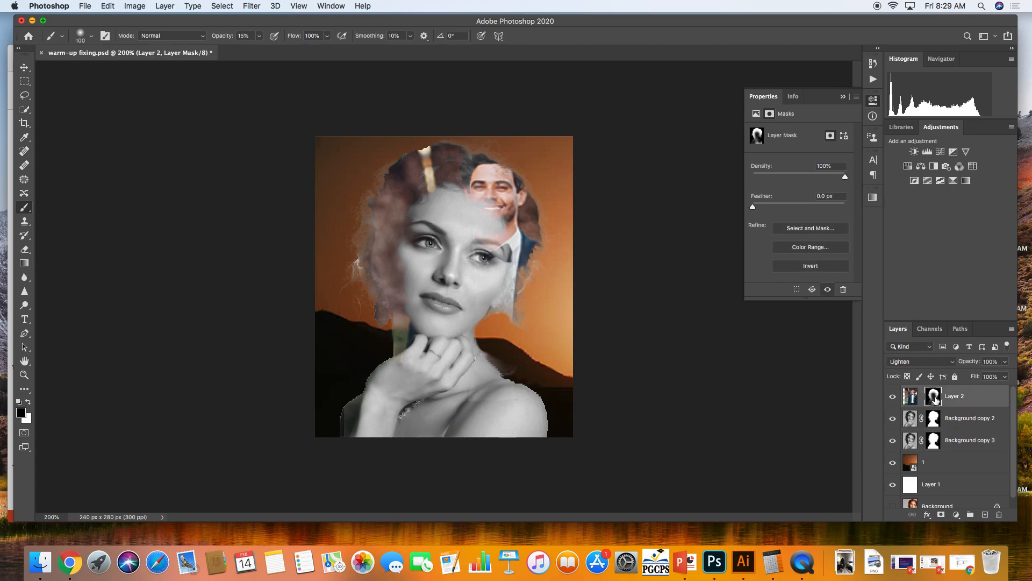
left_click_drag(936, 398, 999, 514)
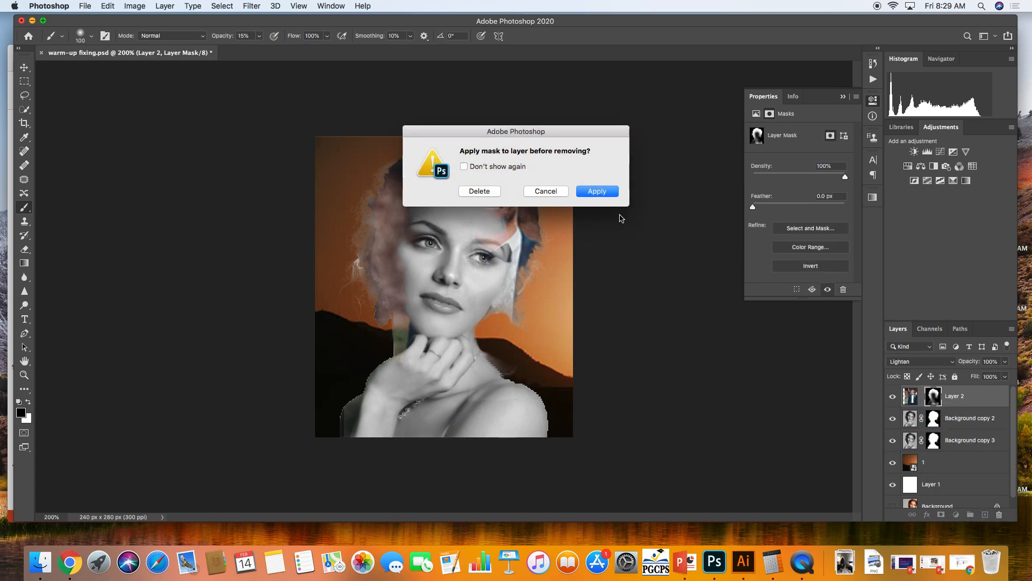
left_click(481, 191)
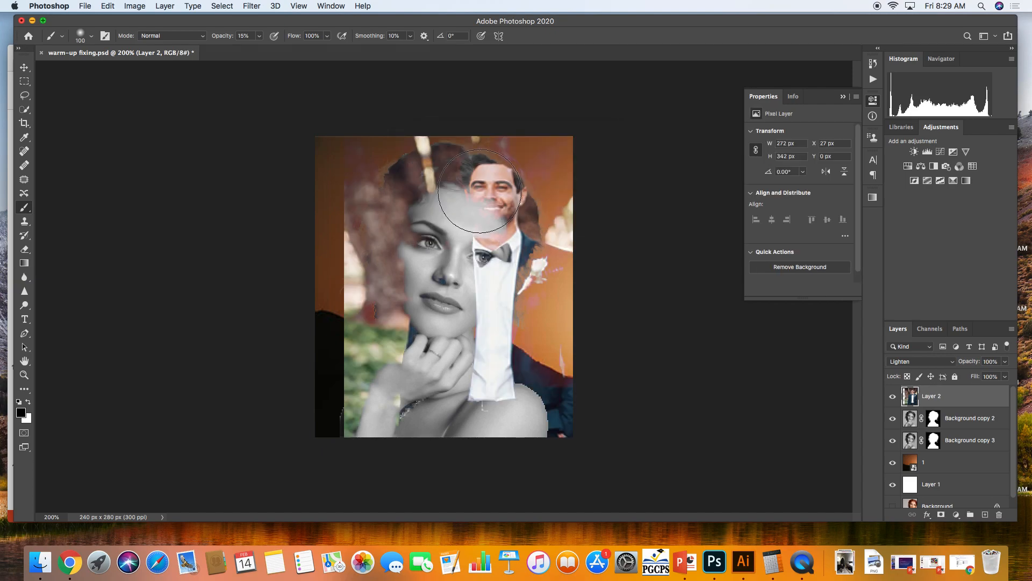
left_click_drag(932, 442, 936, 402)
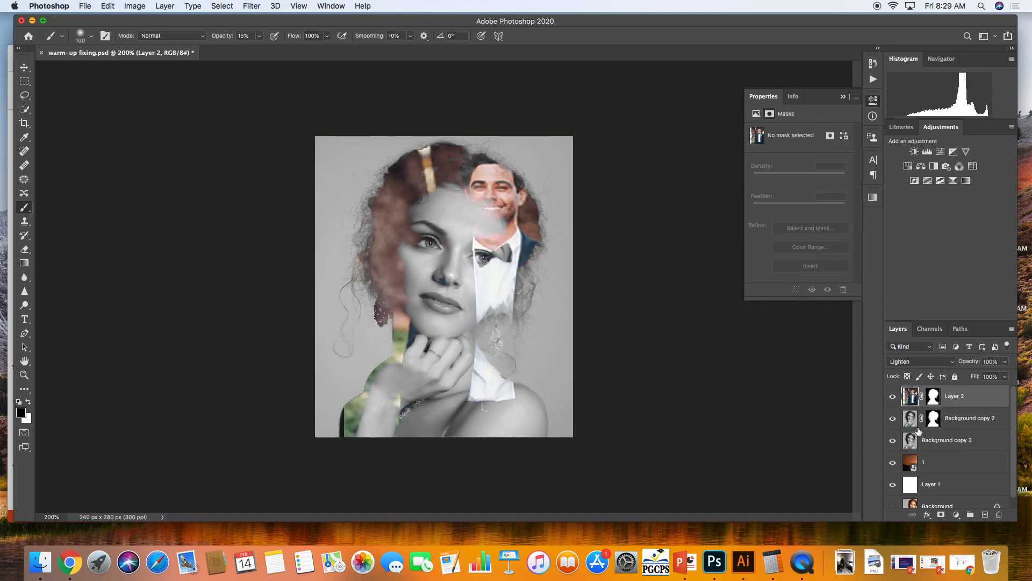
left_click_drag(909, 441, 999, 514)
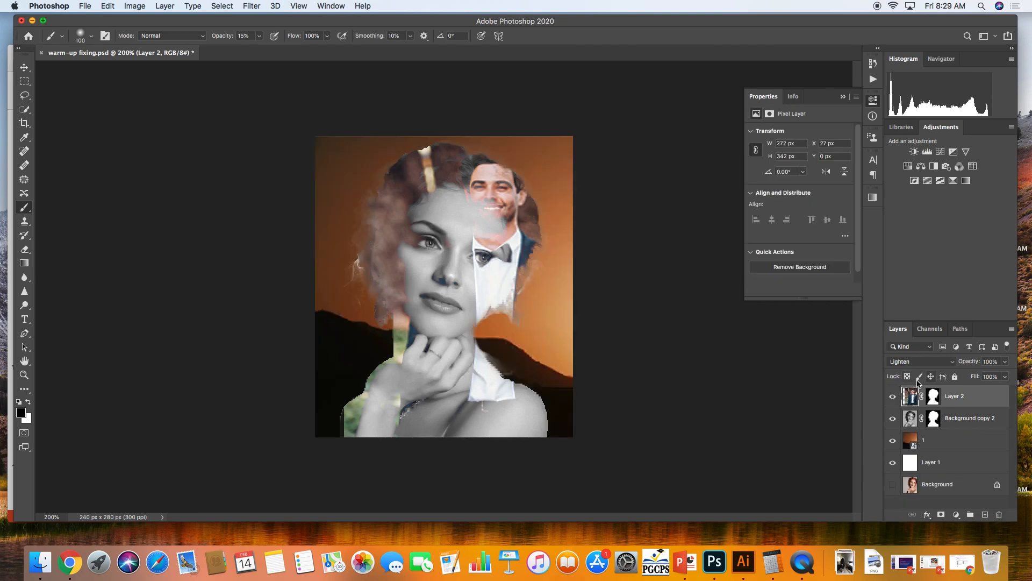
Undo the deletion of Background copy 3, the mask transfer and the removal of Layer 2's painted mask
key("super+z")
key("super+z")
key("super+z")
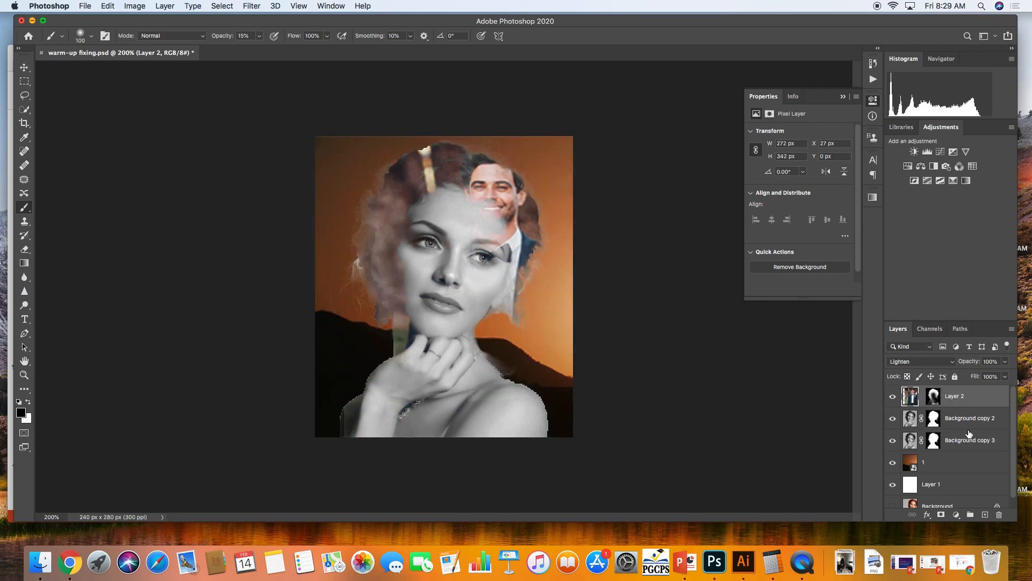
Hide Background copy 3 and paint black at 15% opacity on Background copy 2's mask over the man's face and the woman's upper hair
left_click(894, 440)
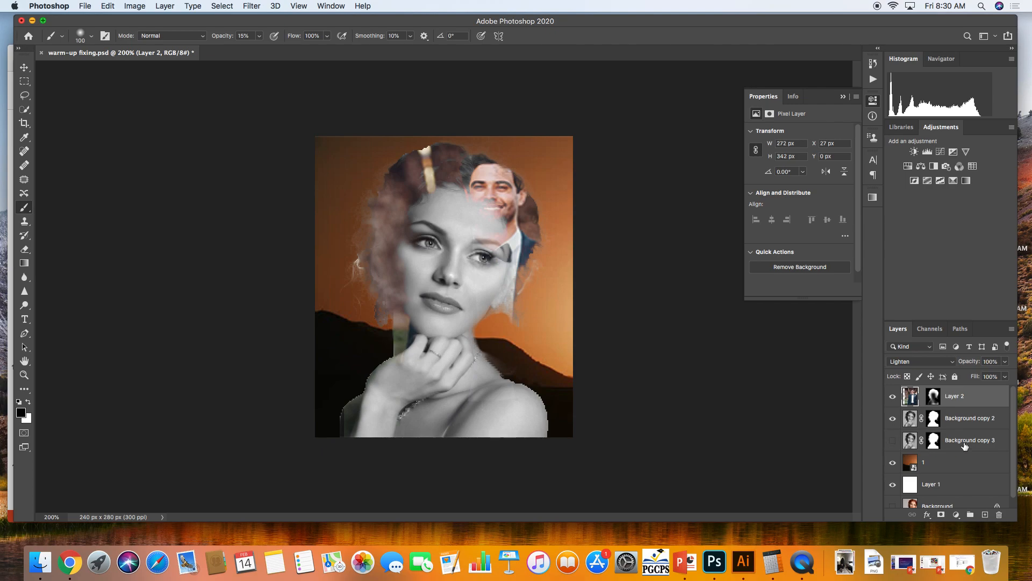
left_click(935, 423)
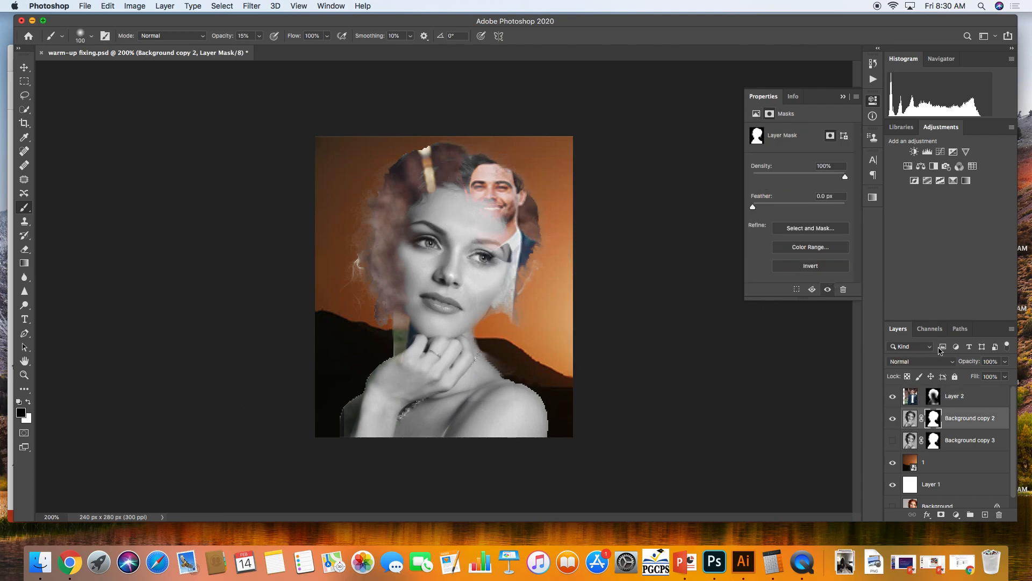
mouse_move(501, 220)
left_mouse_down()
mouse_move(519, 230)
mouse_move(487, 211)
mouse_move(517, 279)
left_mouse_up()
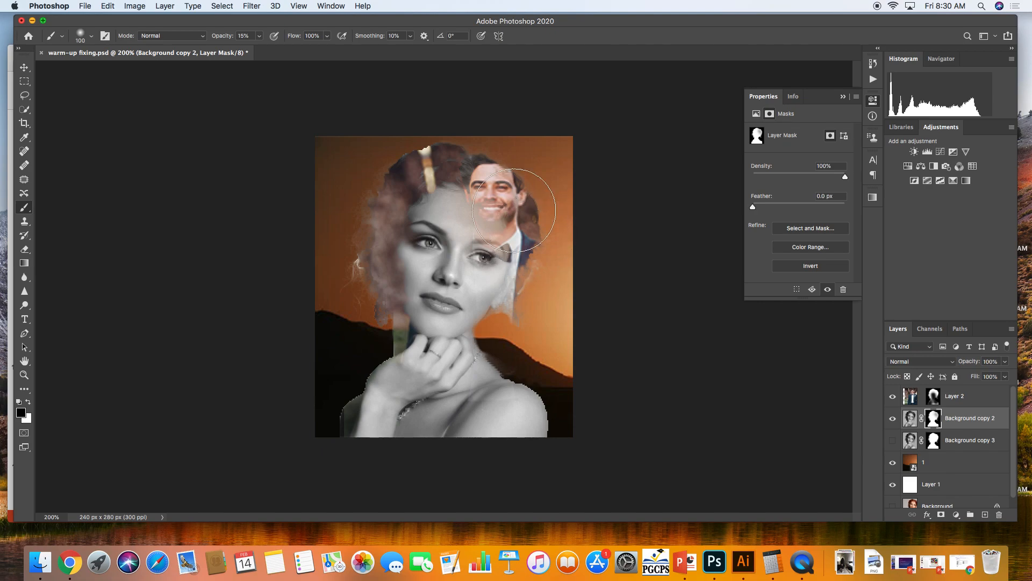
mouse_move(473, 177)
left_mouse_down()
mouse_move(480, 204)
mouse_move(457, 209)
left_mouse_up()
left_click_drag(417, 168, 445, 221)
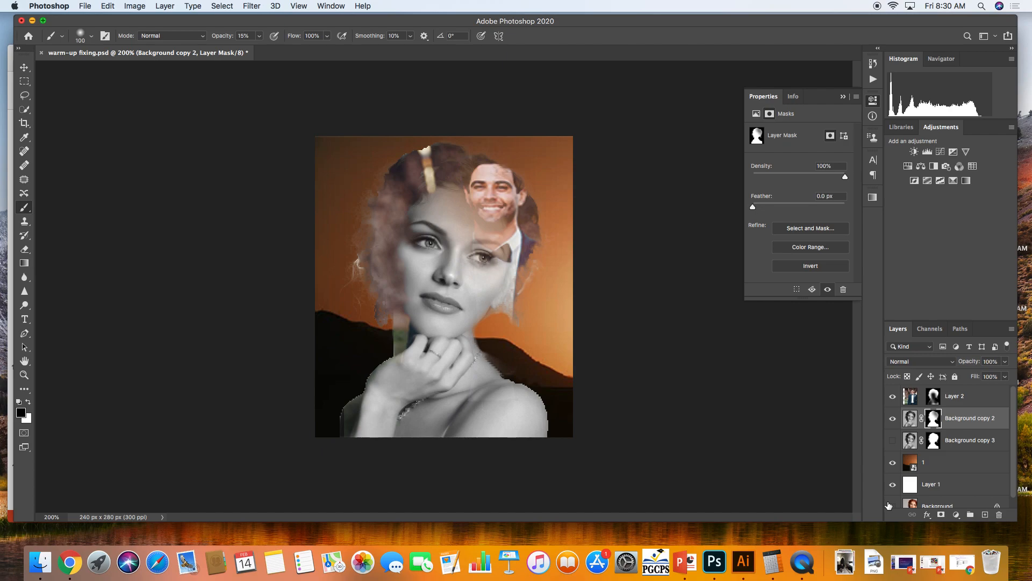
Paint black on Layer 2's mask over the woman's neck, earring and lower hair to hide the leftover parts of the man's photo
left_click(28, 405)
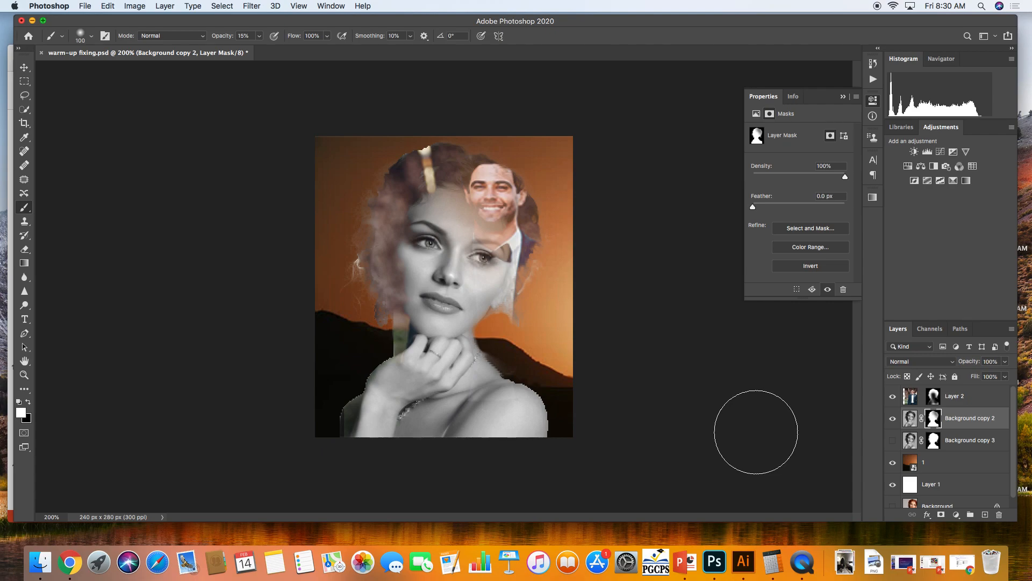
left_click(908, 400)
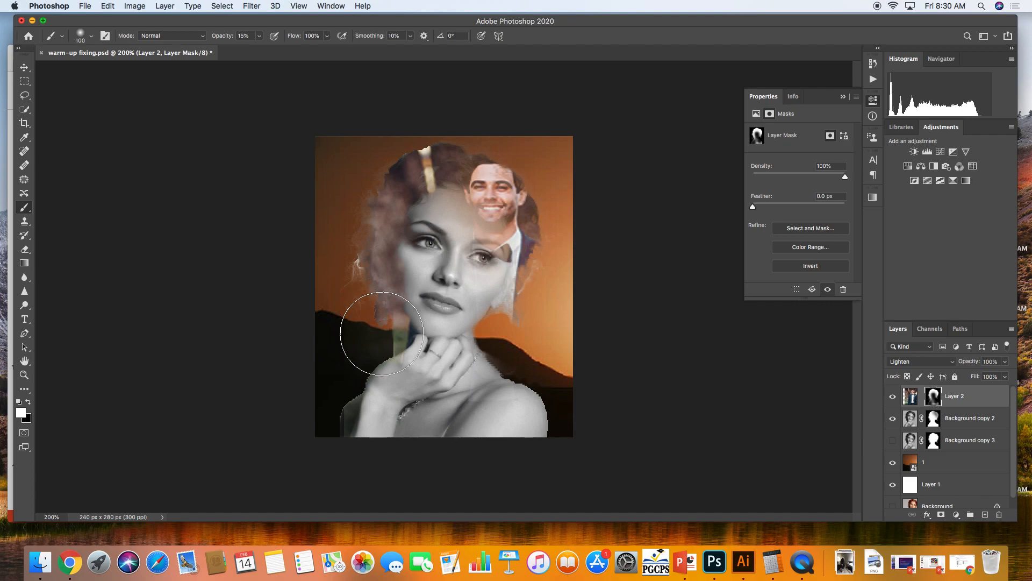
left_click(28, 402)
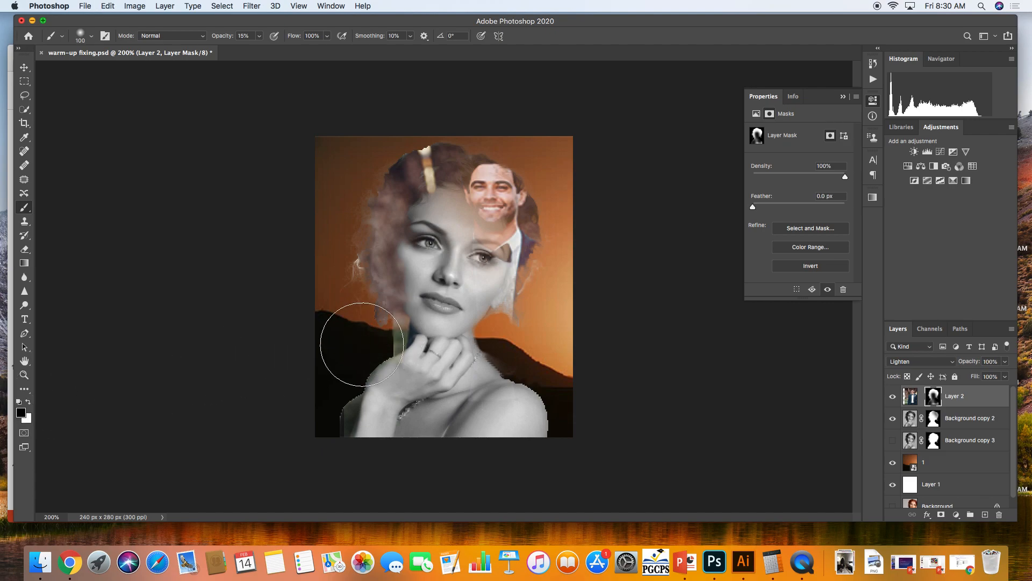
mouse_move(391, 363)
left_mouse_down()
mouse_move(374, 309)
mouse_move(364, 310)
mouse_move(359, 320)
mouse_move(377, 337)
mouse_move(390, 320)
mouse_move(400, 324)
mouse_move(402, 363)
mouse_move(385, 332)
mouse_move(371, 371)
left_mouse_up()
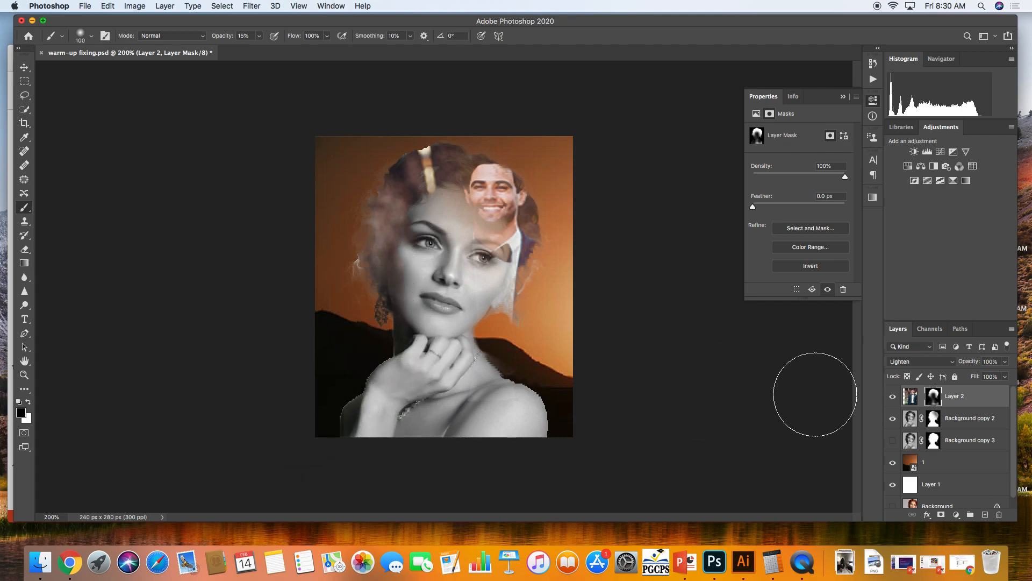
key("super+minus")
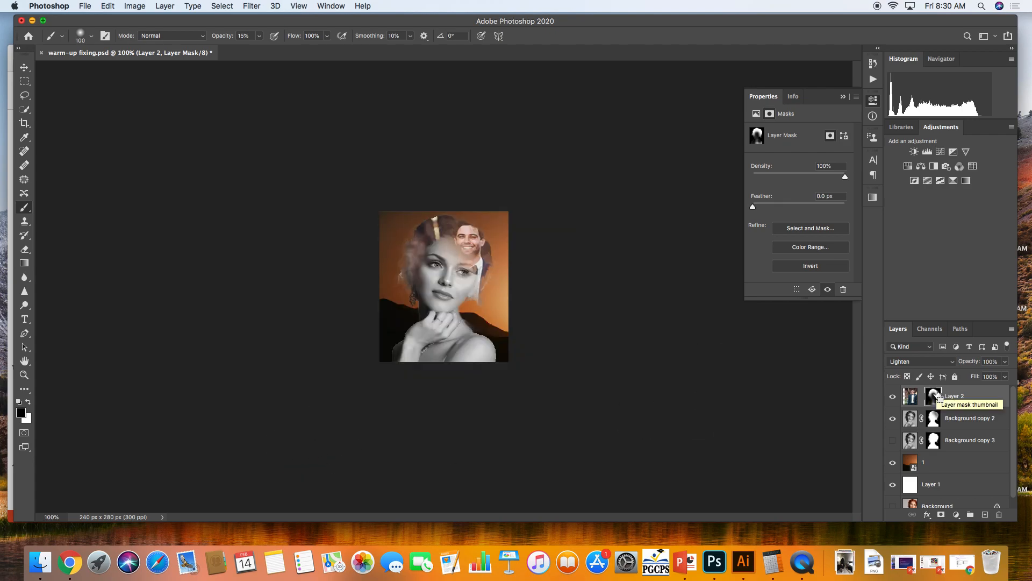
key("super+plus")
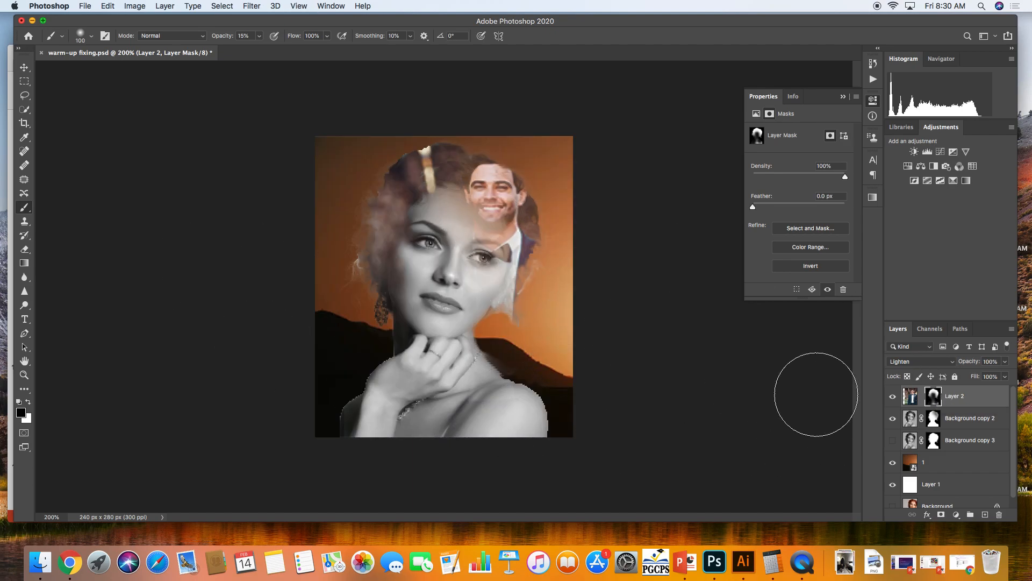
left_click(933, 420)
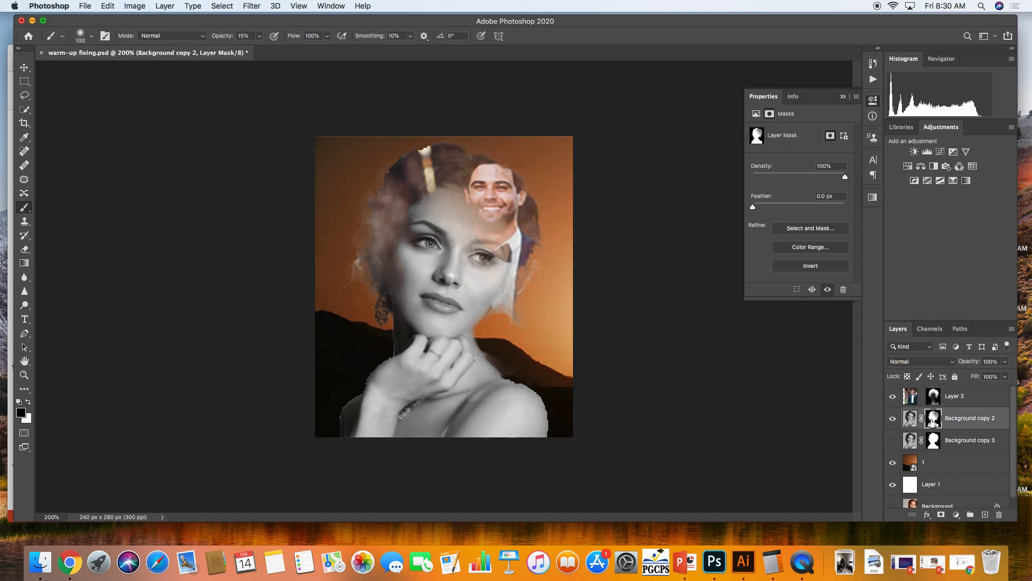
left_click(933, 398)
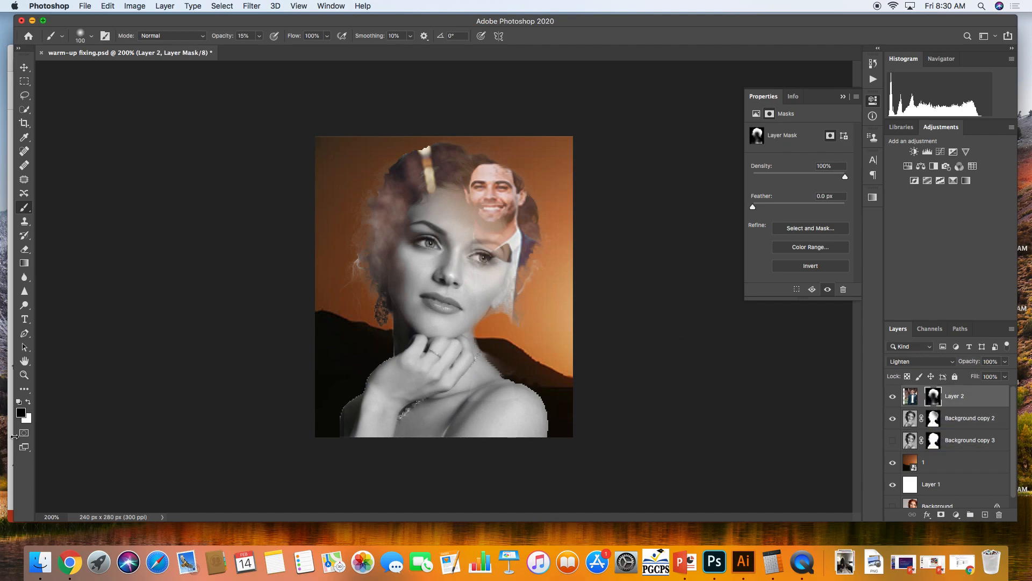
left_click(27, 403)
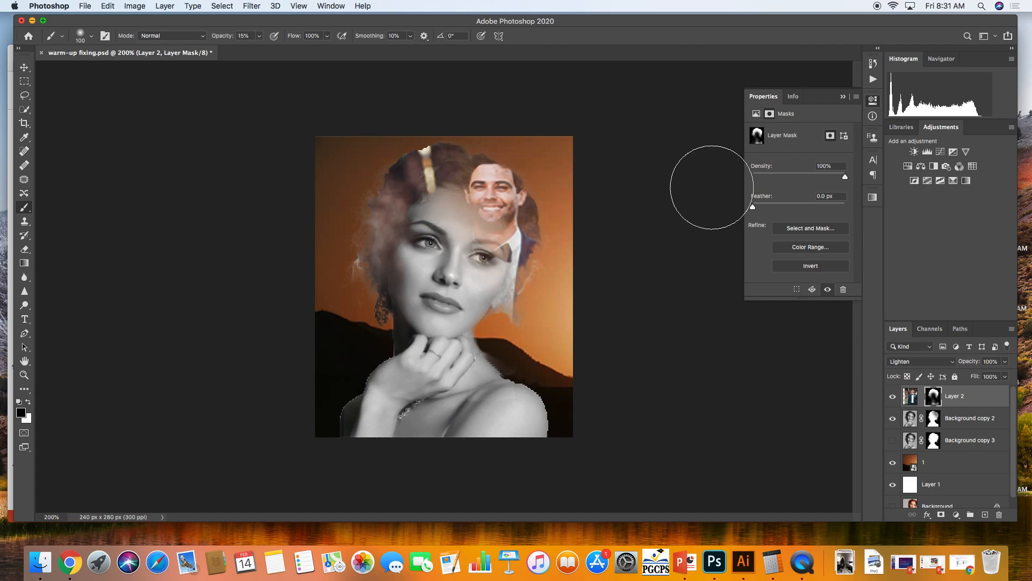
Show the document's history and revert to the Duplicate Layer state
left_click(330, 6)
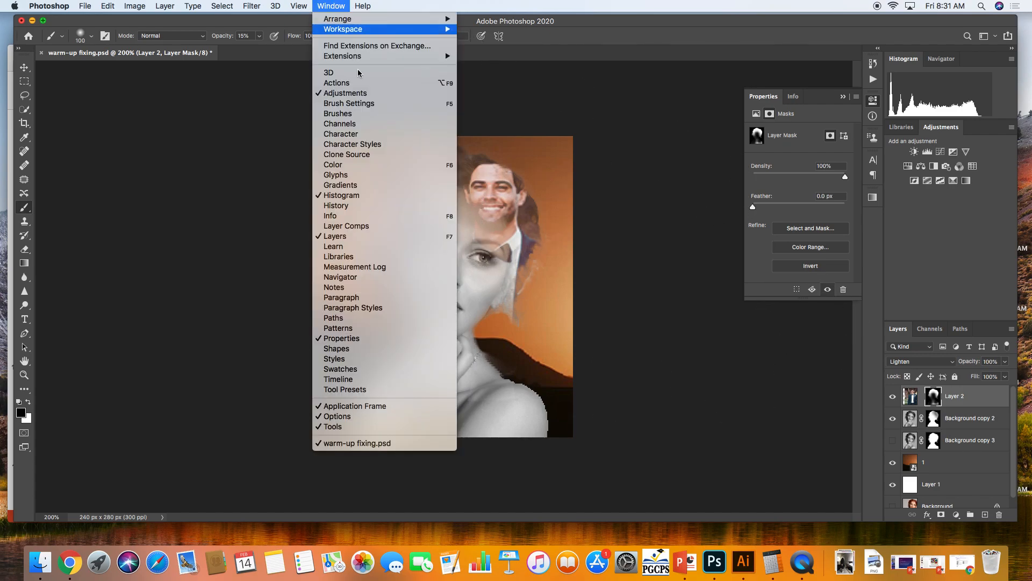
left_click(394, 209)
scroll(769, 148, "up", 10)
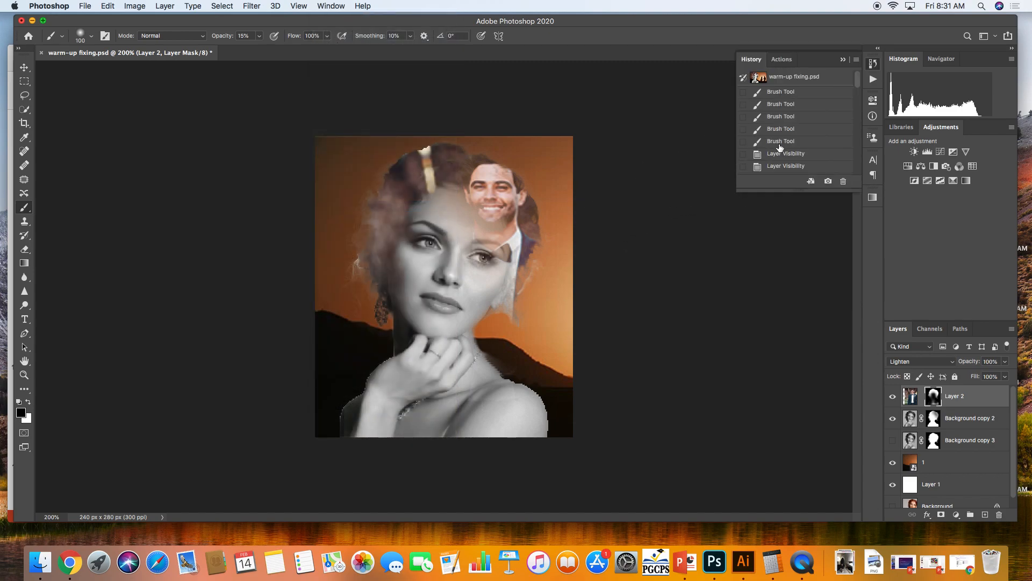
left_click_drag(856, 88, 858, 101)
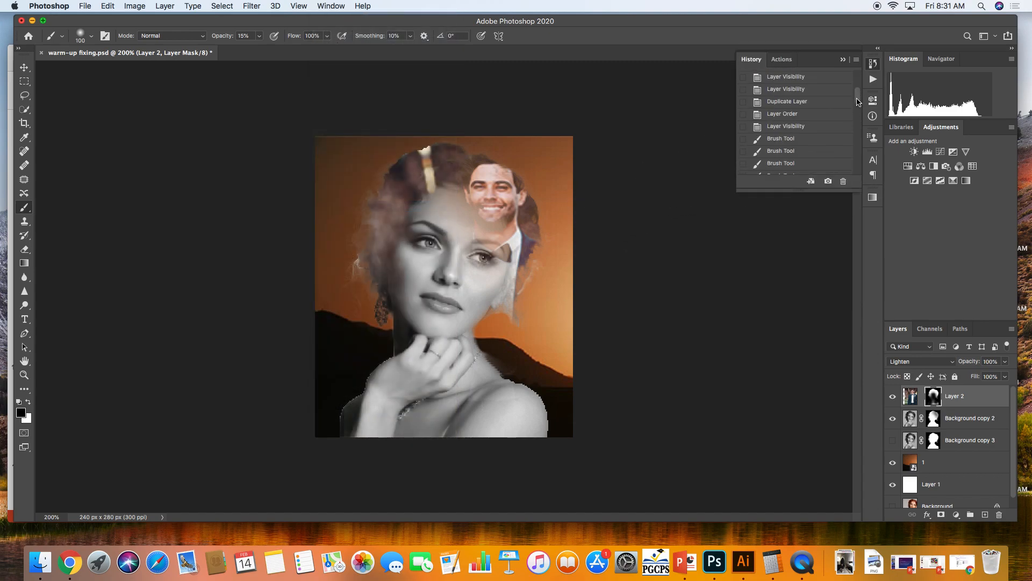
left_click(804, 102)
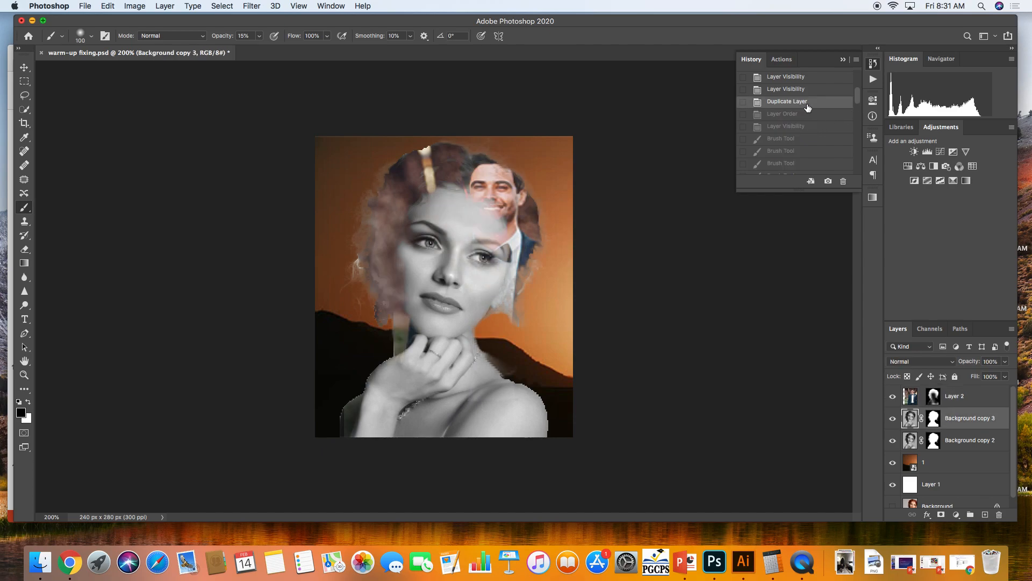
Revert to the earliest listed brush stroke, followed by the original opened state of warm-up fixing.psd
left_click_drag(854, 101, 857, 81)
left_click(825, 83)
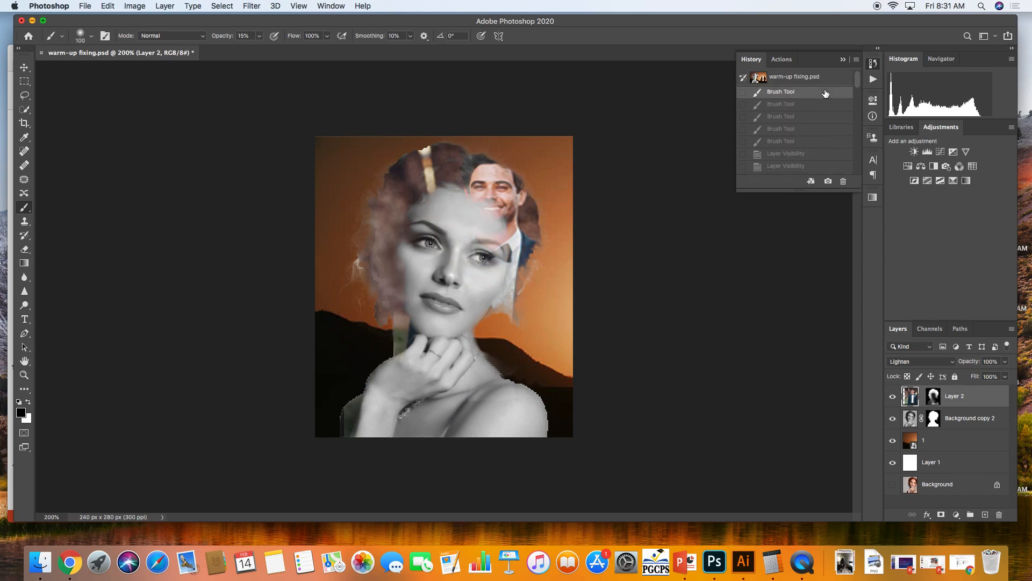
left_click(821, 97)
left_click(814, 85)
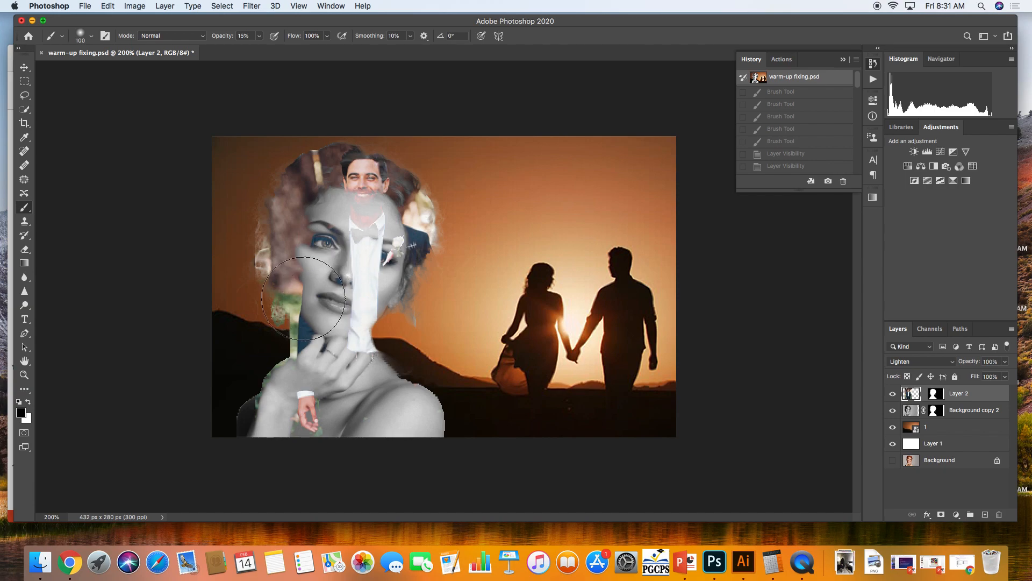
Restore the document to the most recent Brush Tool state in its history
scroll(856, 166, "down", 5)
scroll(856, 166, "down", 2)
left_click(819, 168)
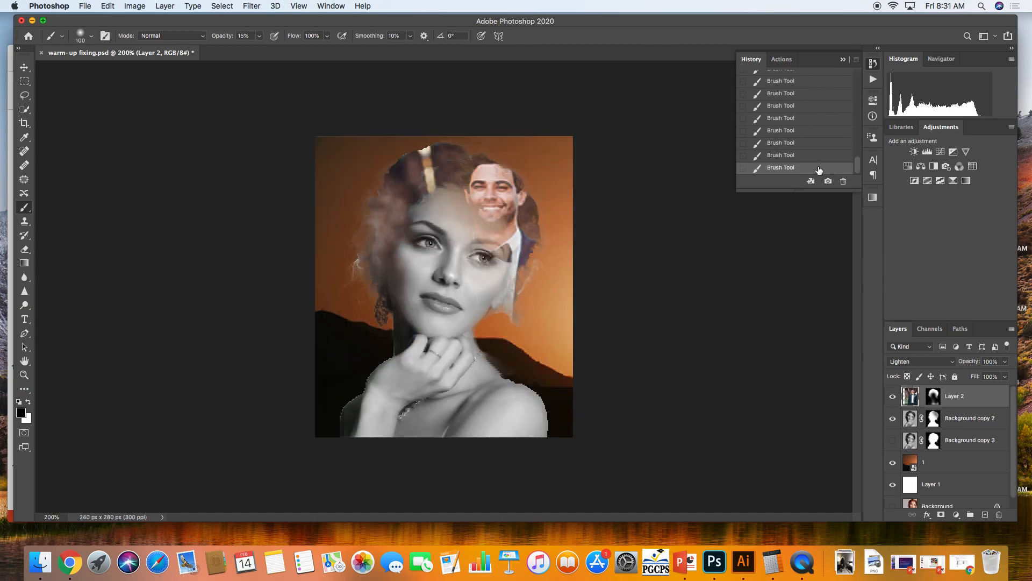